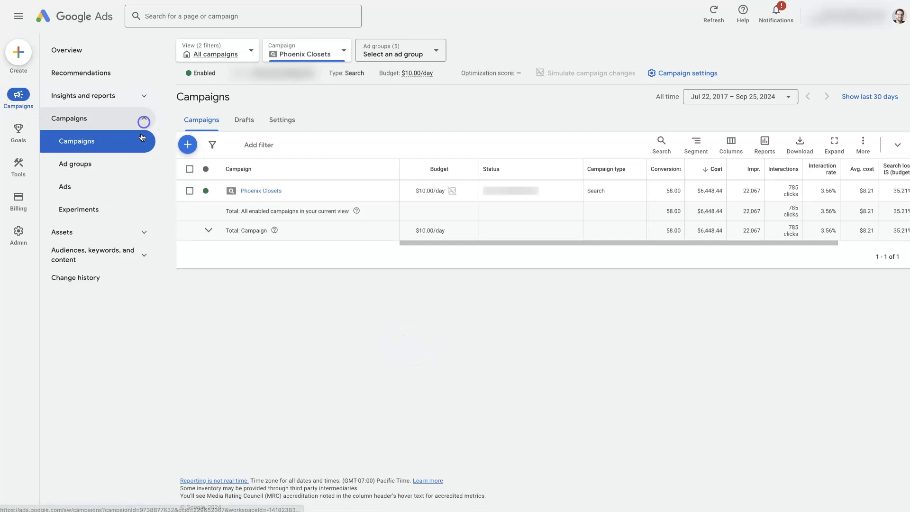
# - Open the Phoenix Closets campaign settings from the campaigns view
pyautogui.click(143, 119)
pyautogui.click(141, 120)
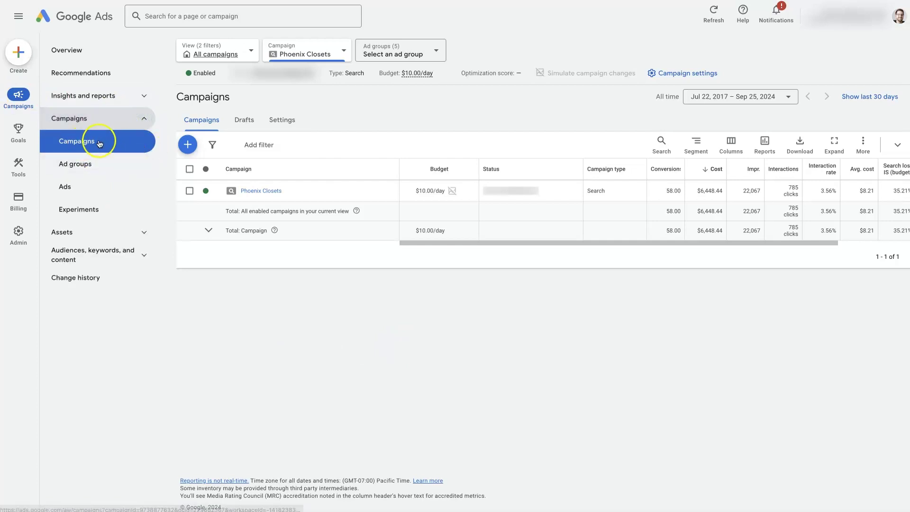
pyautogui.click(318, 49)
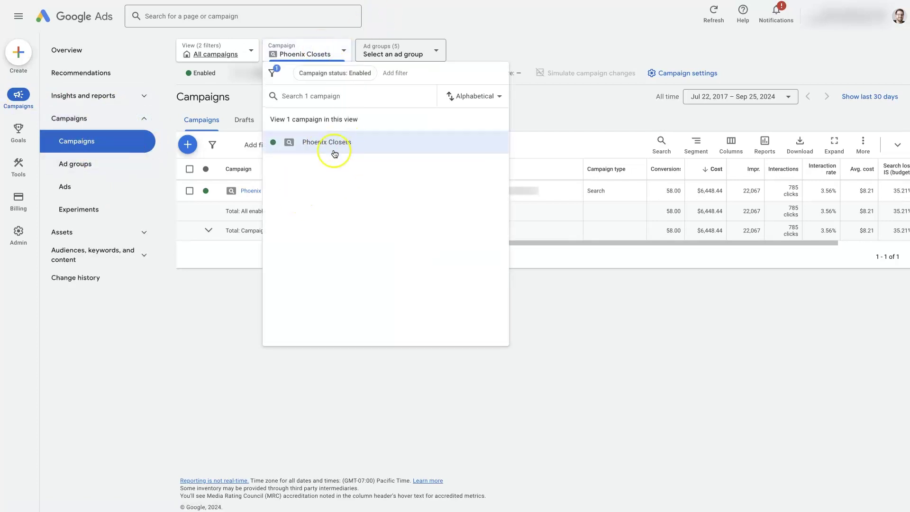
pyautogui.click(658, 321)
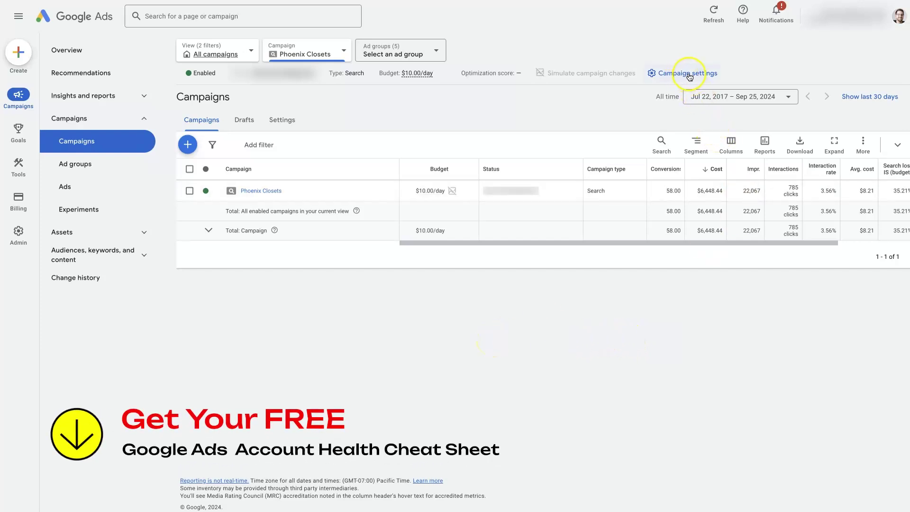
pyautogui.moveTo(384, 192)
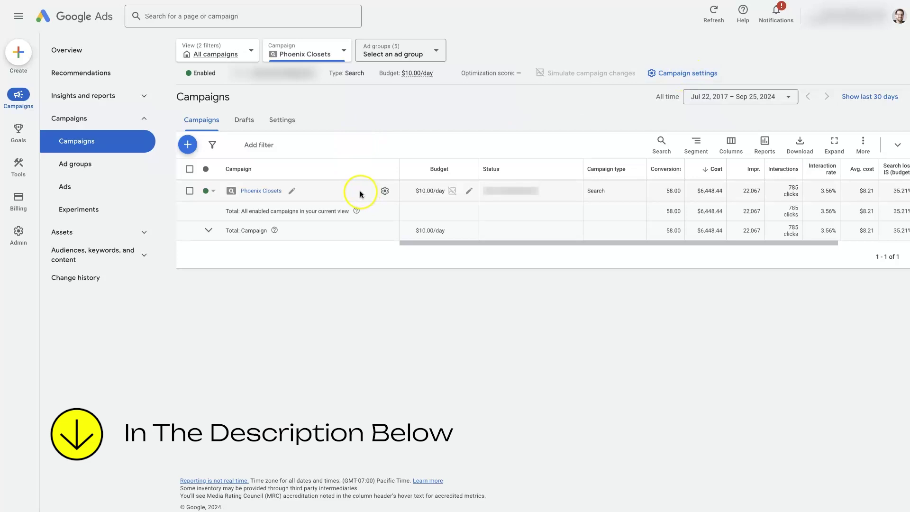
pyautogui.click(386, 193)
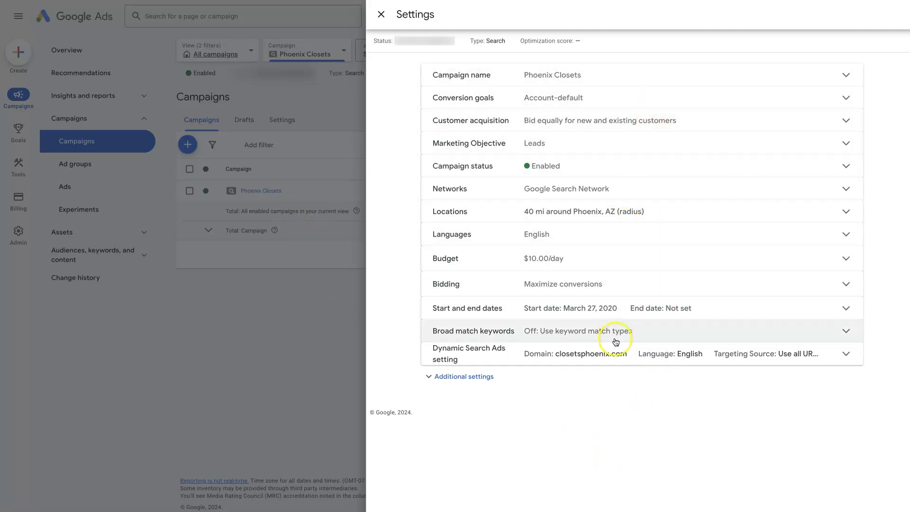
# - In Bidding, change the bid strategy focus from conversions to Clicks
pyautogui.click(626, 287)
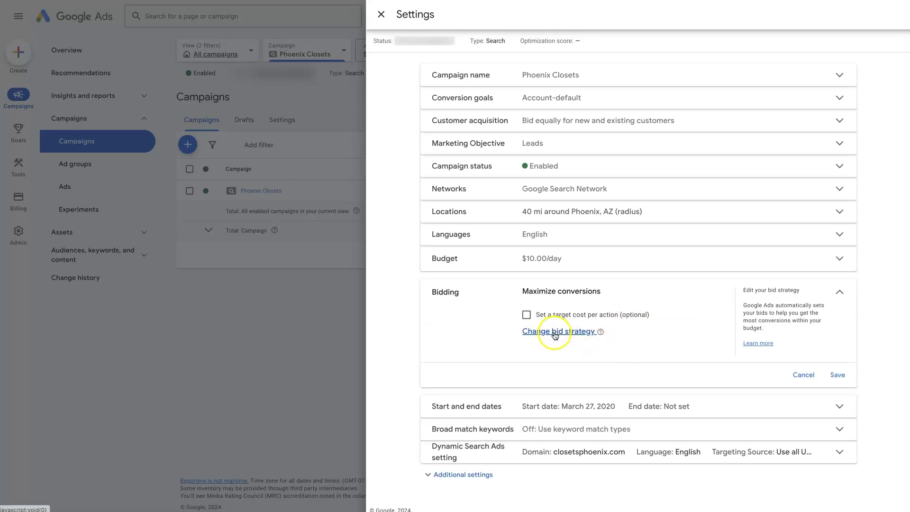
pyautogui.click(544, 333)
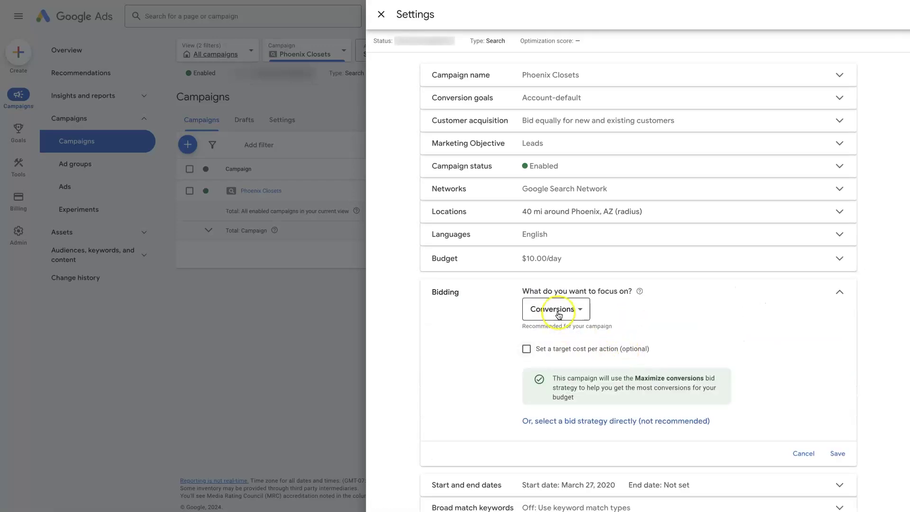
pyautogui.click(559, 314)
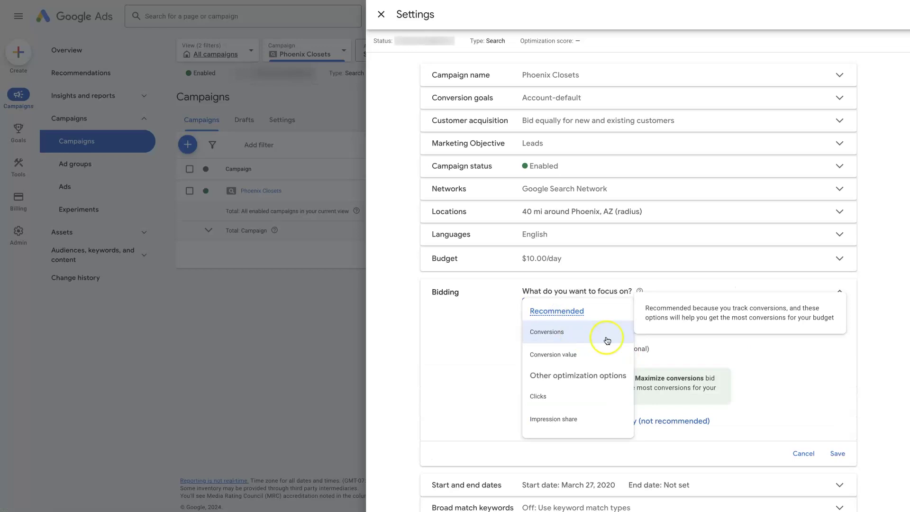
pyautogui.click(553, 398)
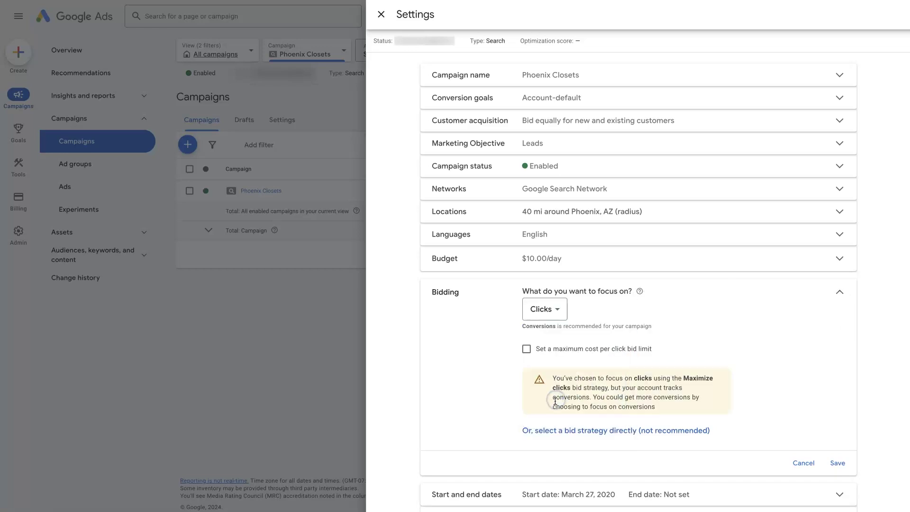
pyautogui.click(551, 316)
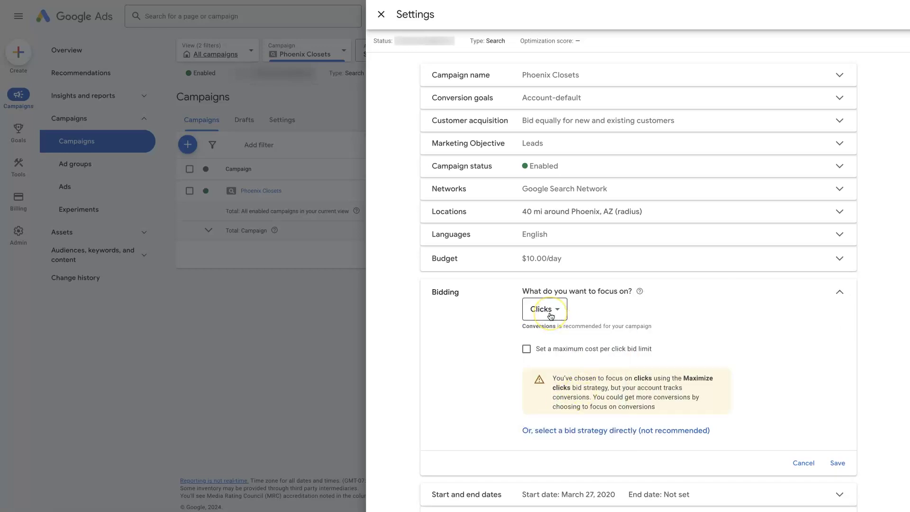
pyautogui.click(556, 314)
pyautogui.click(480, 364)
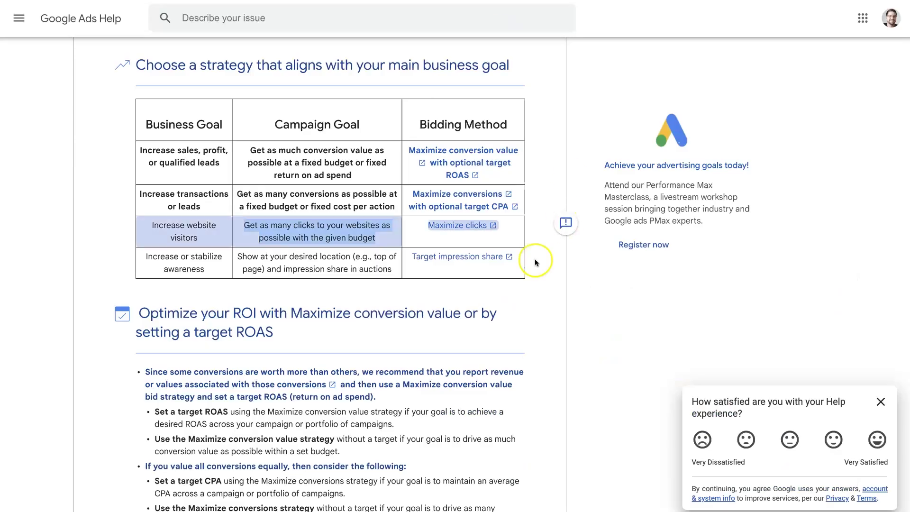
pyautogui.tripleClick(265, 229)
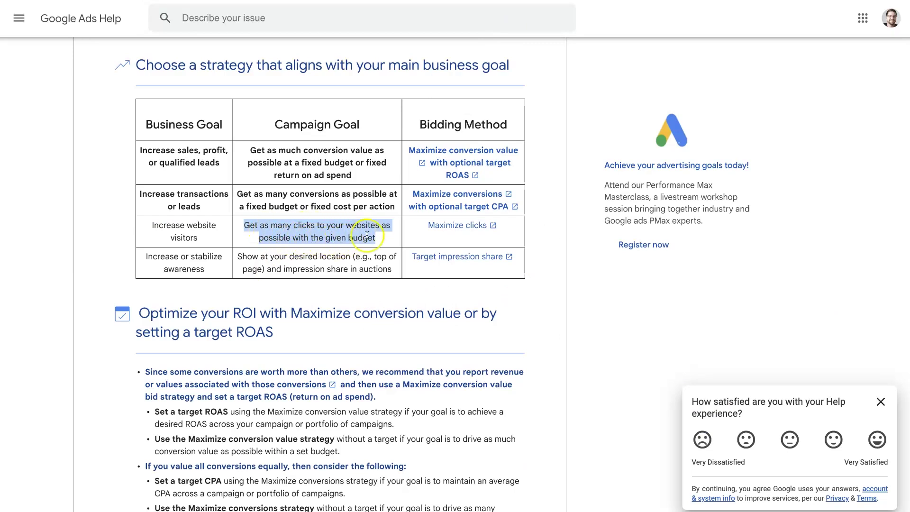
pyautogui.click(880, 402)
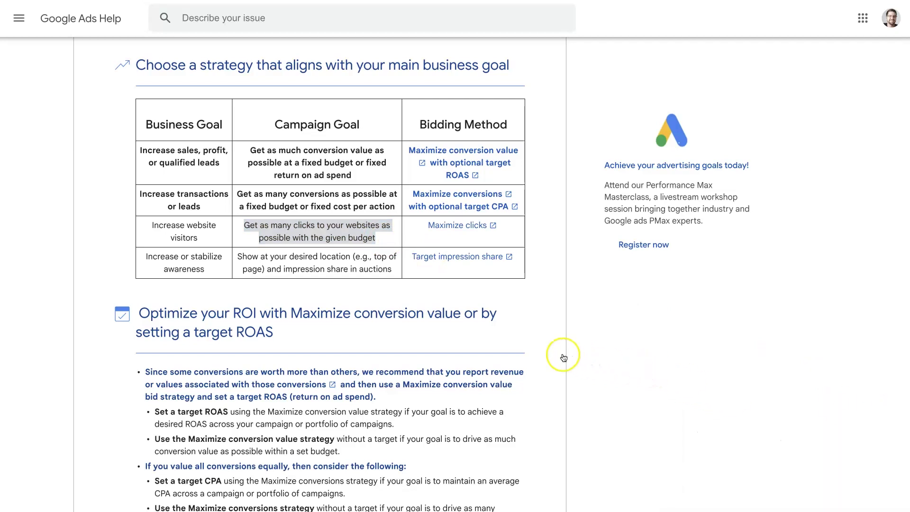
pyautogui.tripleClick(532, 308)
pyautogui.moveTo(541, 246); pyautogui.dragTo(539, 248)
pyautogui.click(381, 386)
pyautogui.moveTo(376, 237); pyautogui.dragTo(244, 226)
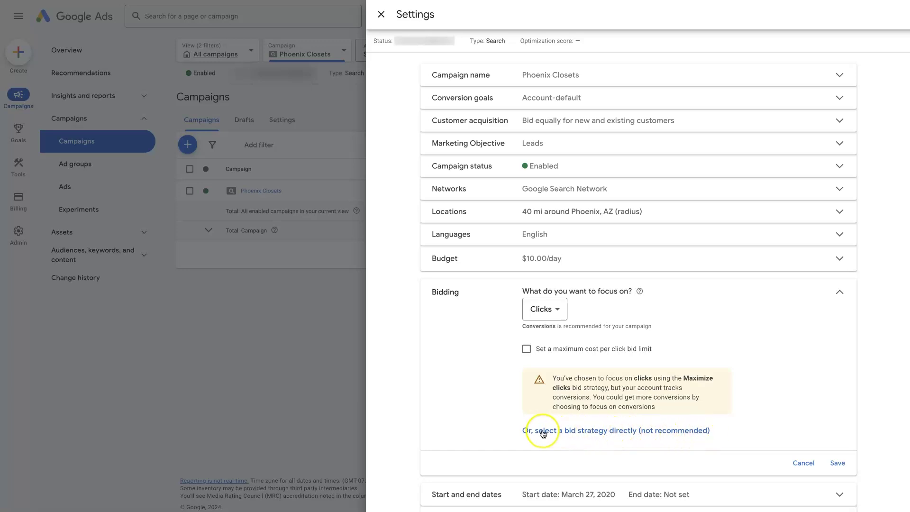
# - Select Manual CPC directly as the bid strategy, with Enhanced CPC unchecked
pyautogui.click(604, 437)
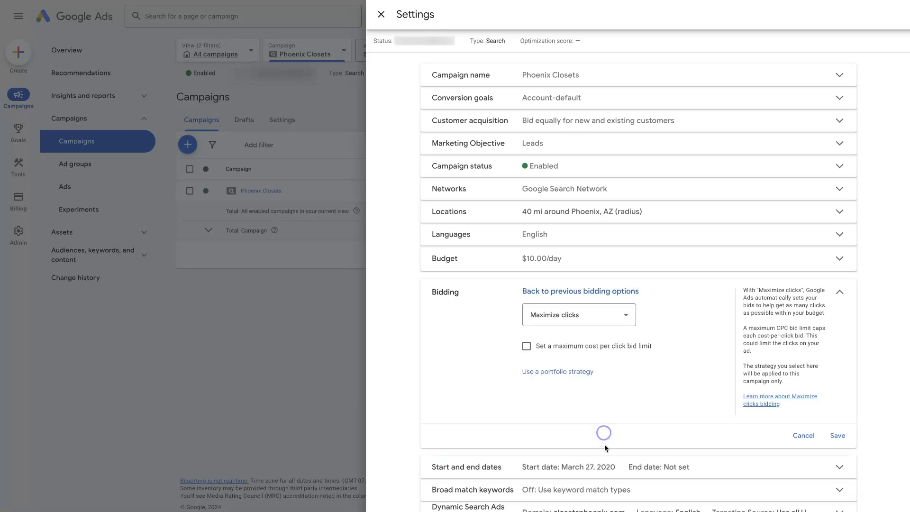
pyautogui.click(579, 315)
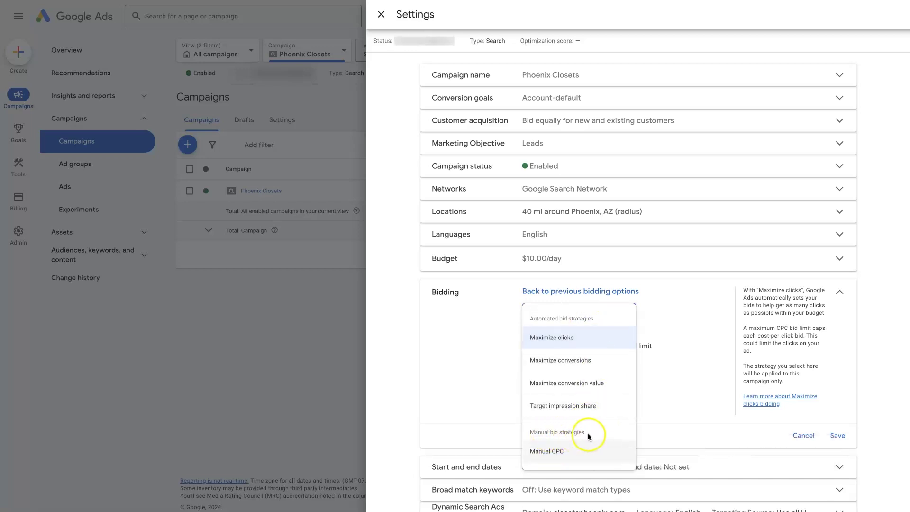
pyautogui.click(588, 451)
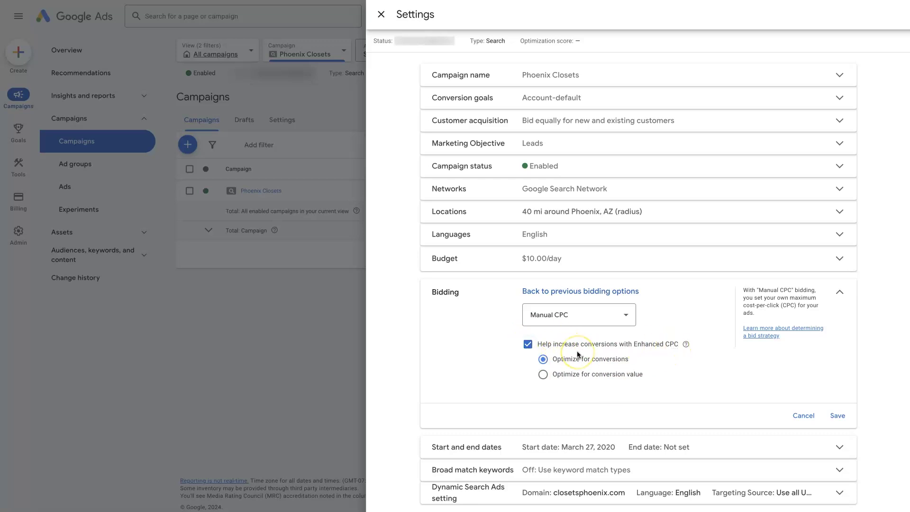
pyautogui.click(528, 344)
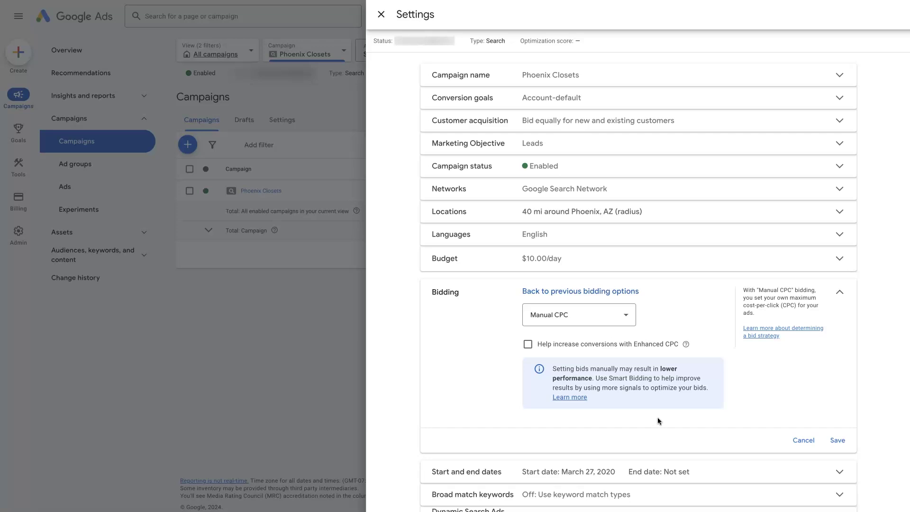
pyautogui.click(553, 317)
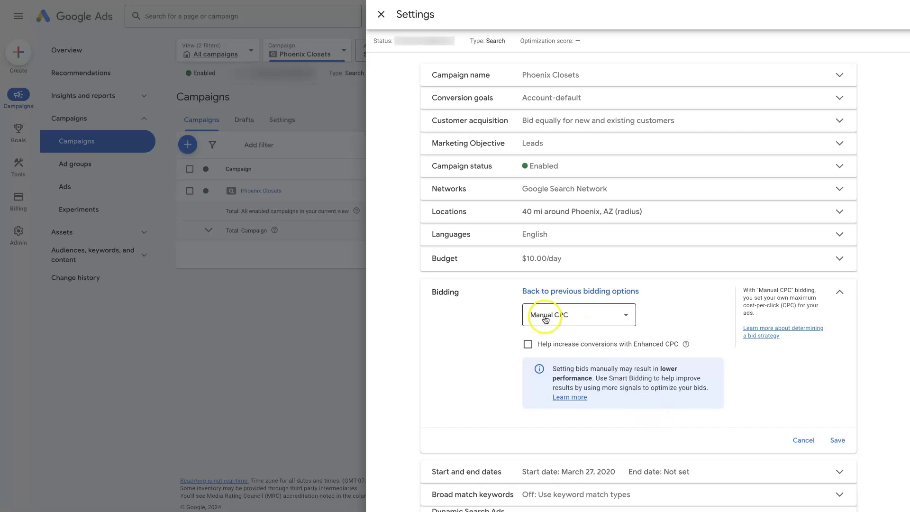
pyautogui.click(590, 320)
# - Choose Maximize clicks and set a $2.00 maximum cost-per-click bid limit
pyautogui.click(589, 321)
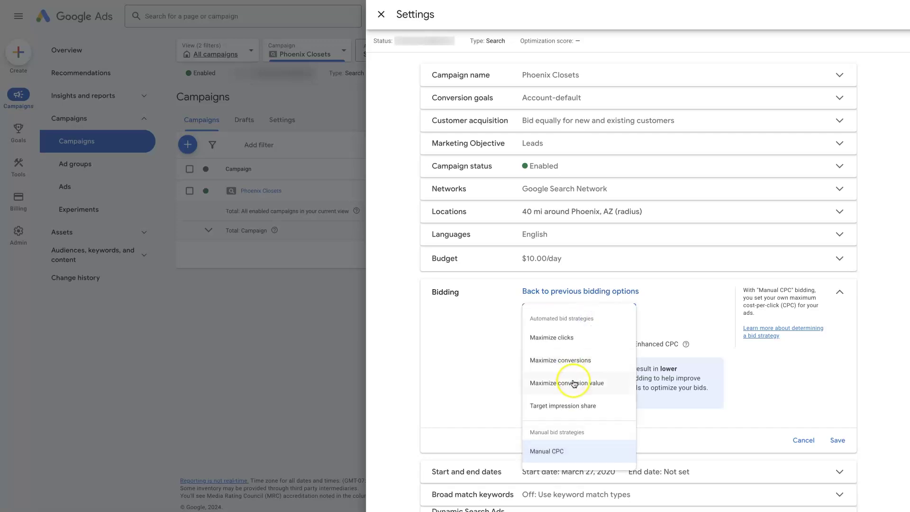
pyautogui.click(575, 339)
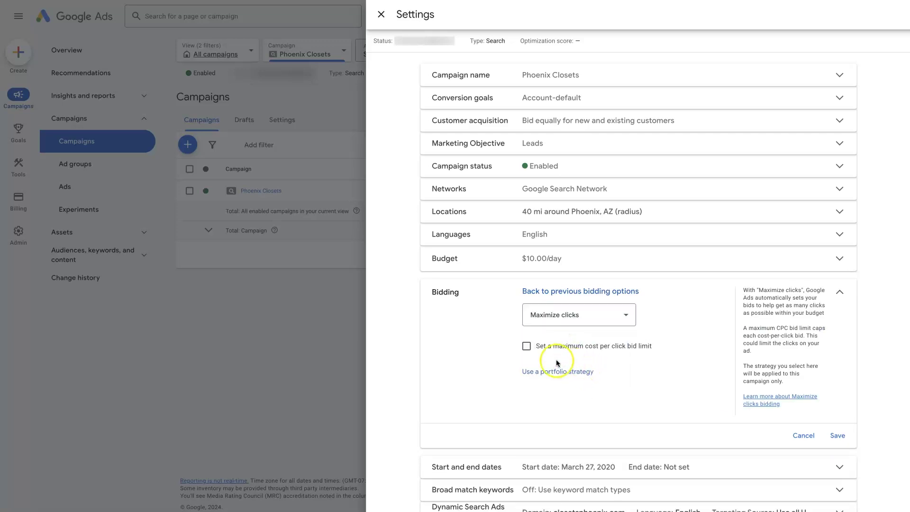
pyautogui.click(527, 346)
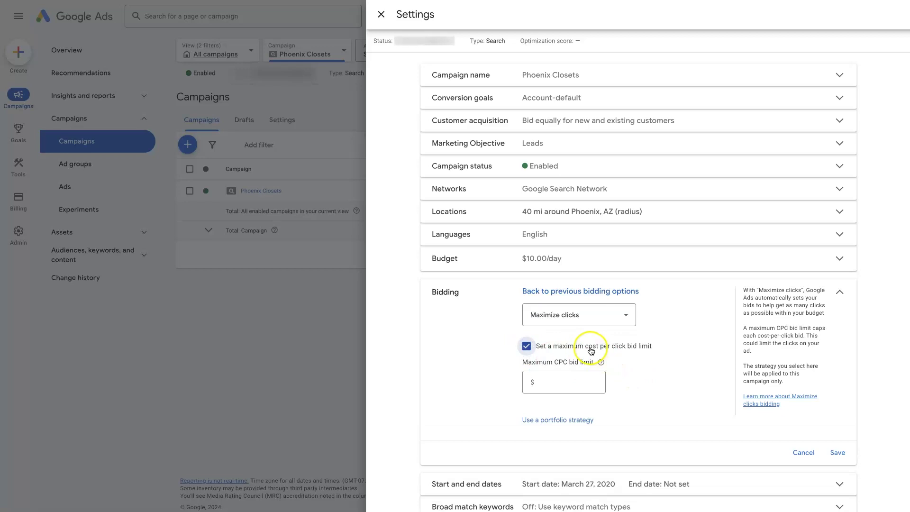
pyautogui.click(552, 384)
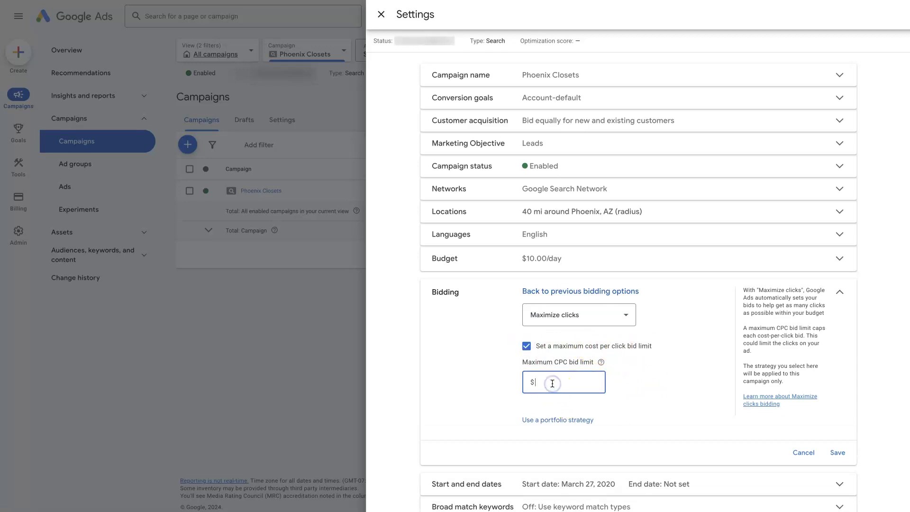
pyautogui.write('2')
pyautogui.click(652, 381)
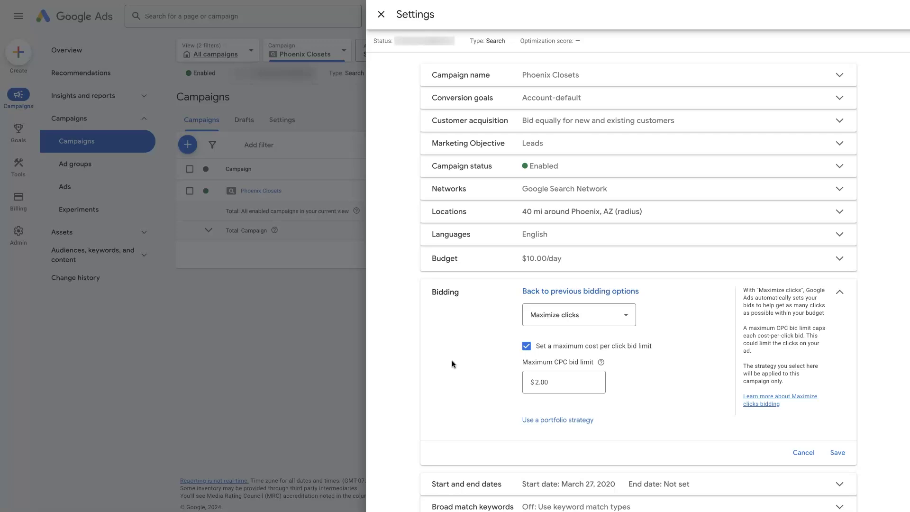
# - Pick Maximize conversions from the bid strategy list
pyautogui.click(569, 315)
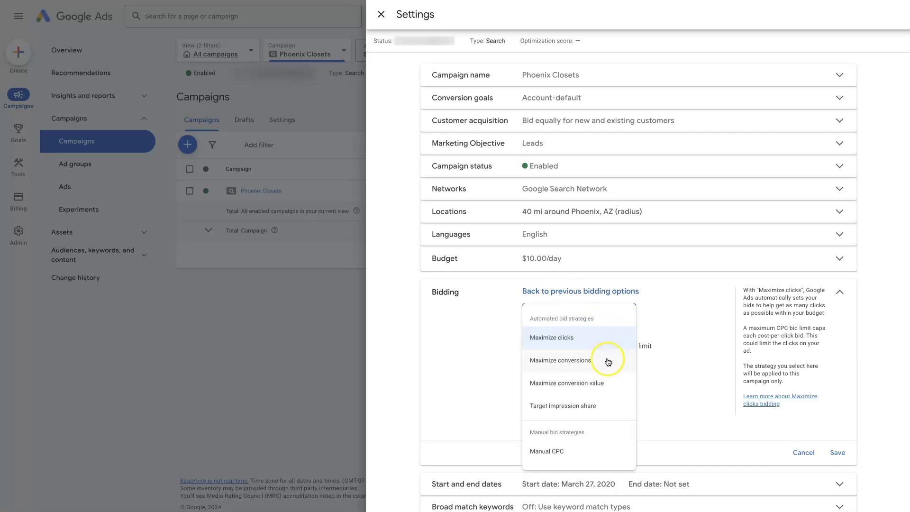
pyautogui.click(588, 361)
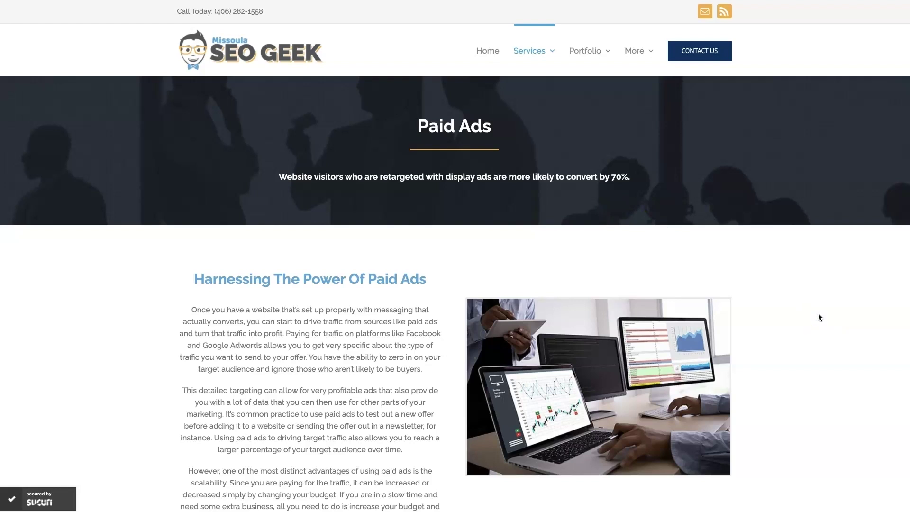
pyautogui.scroll(-15, 806, 351)
pyautogui.scroll(-4, 807, 353)
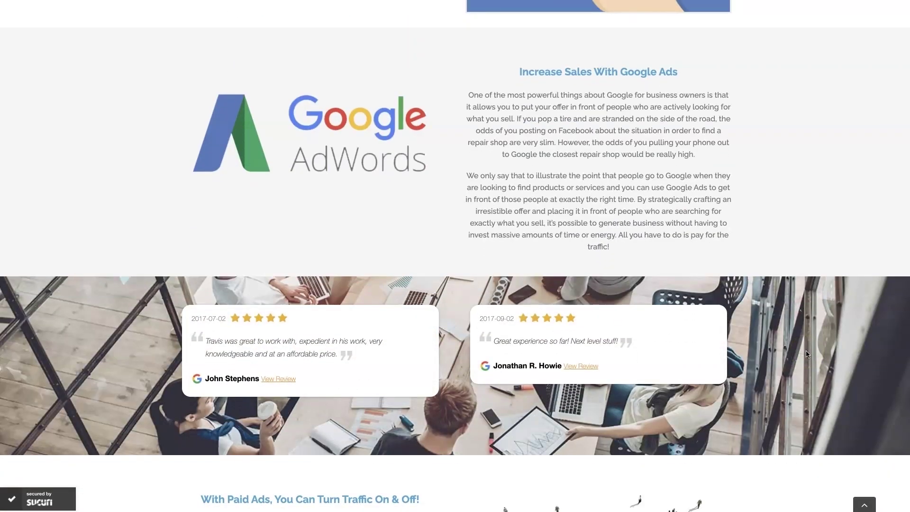
pyautogui.scroll(1, 806, 353)
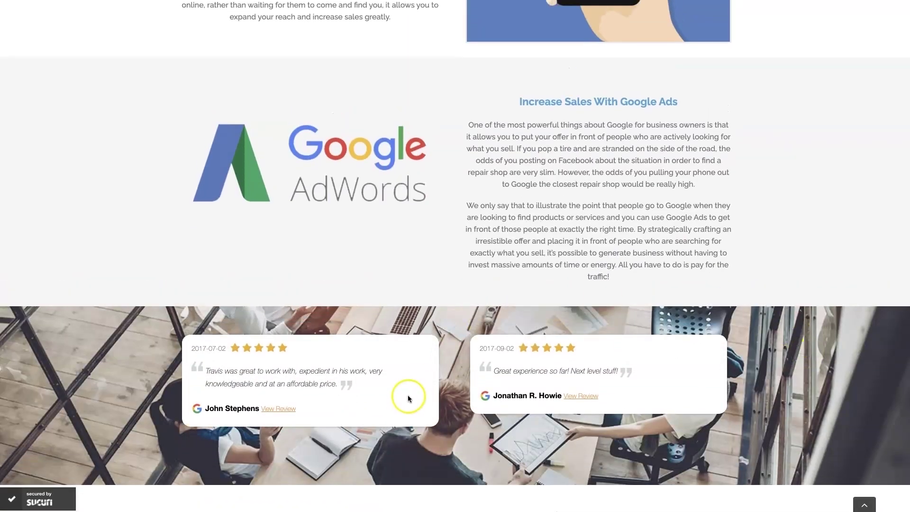